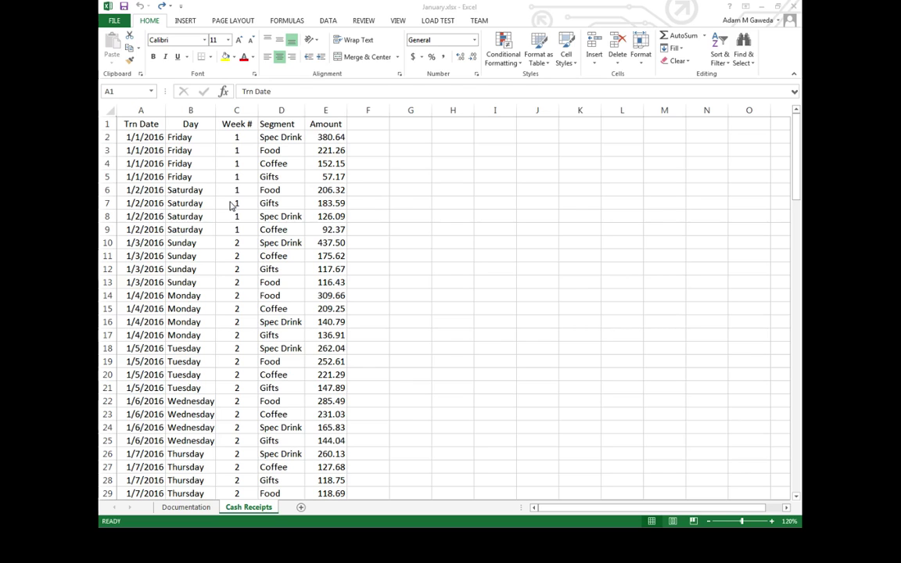
Select cells A1 through E122 covering all Cash Receipts rows, with the Insert ribbon showing
left_click(147, 126)
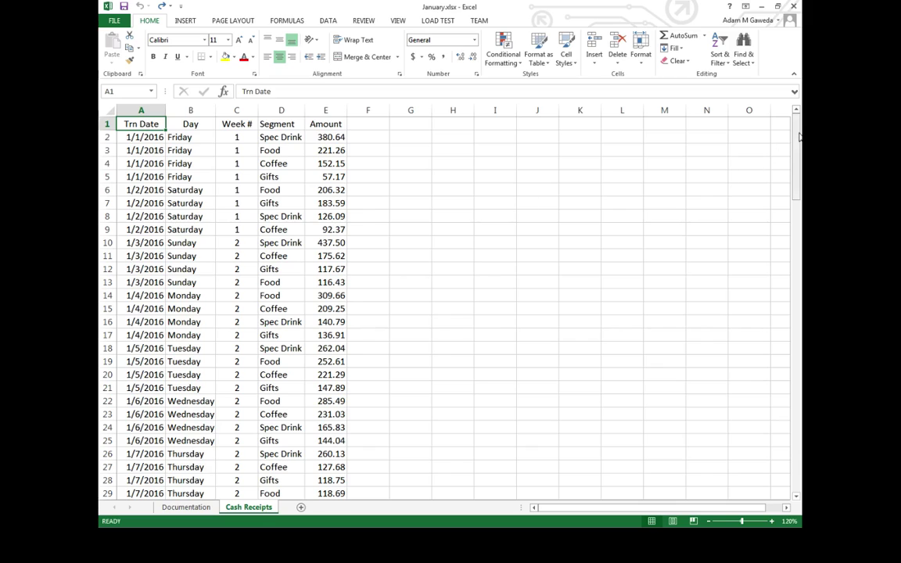
left_click_drag(799, 137, 794, 419)
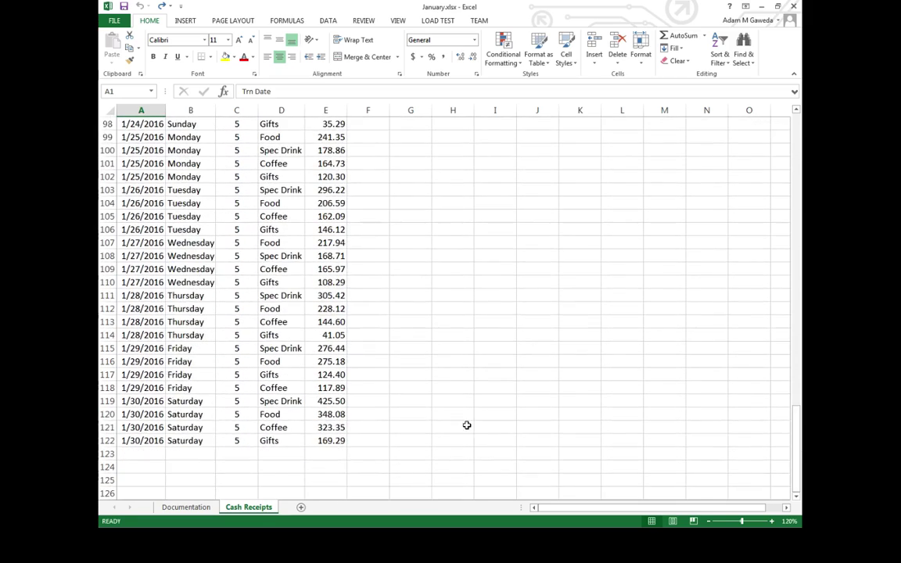
left_click(335, 441, "shift")
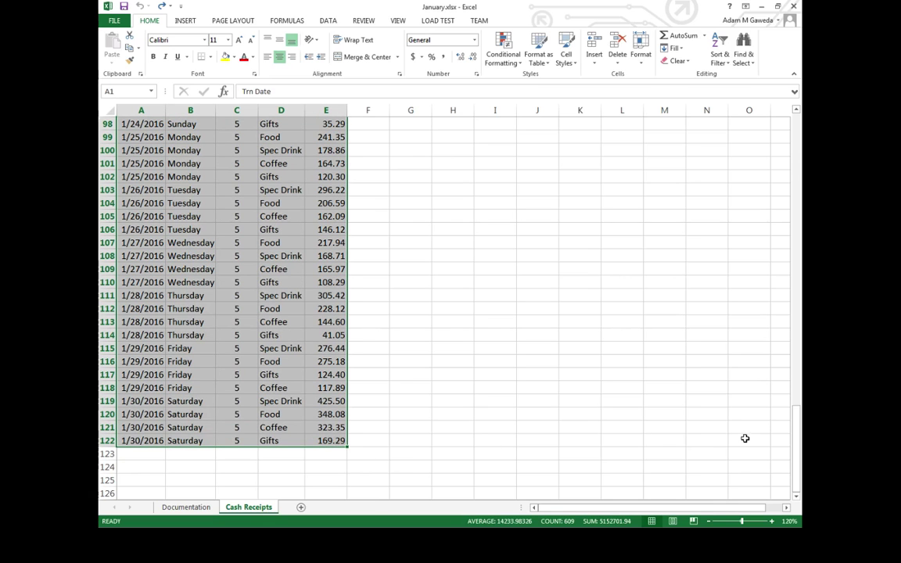
left_click_drag(795, 448, 770, 123)
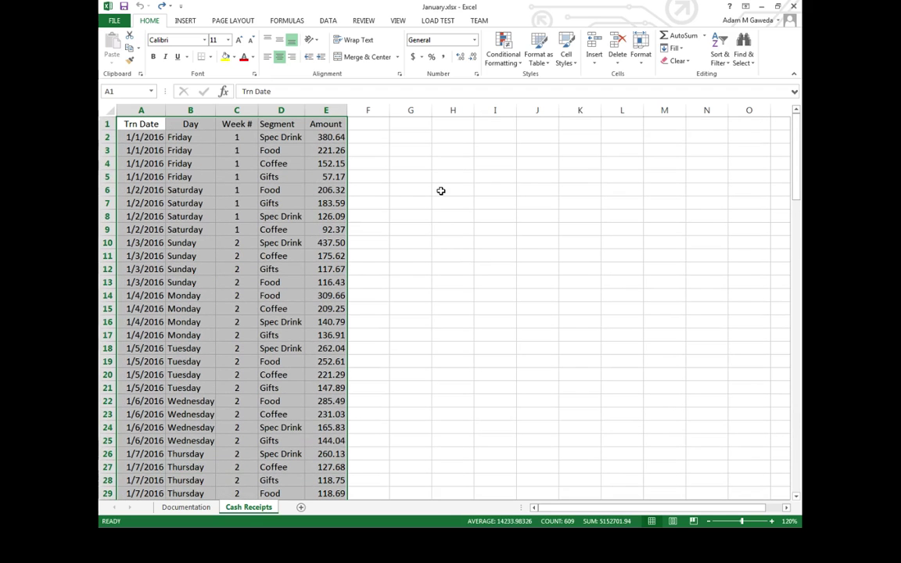
left_click(185, 21)
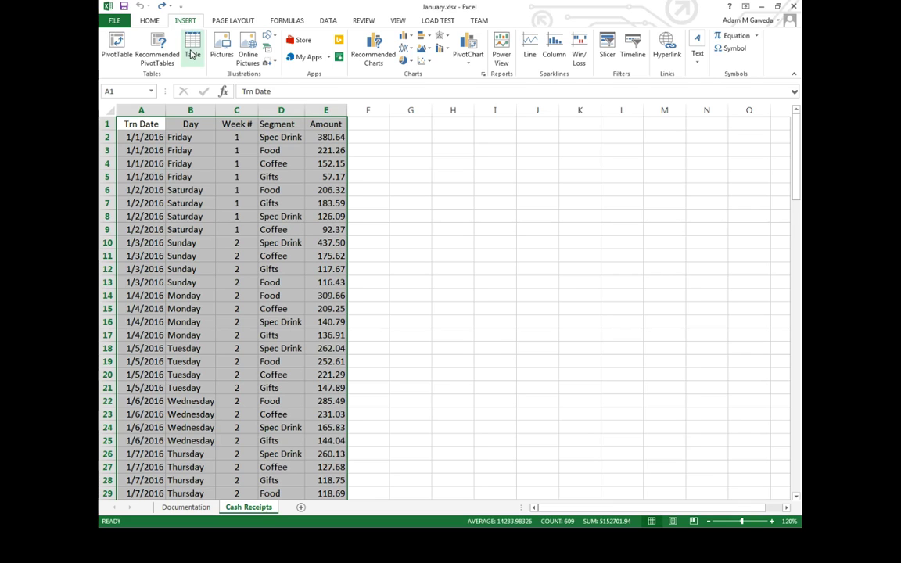
Start a table from $A$1:$E$122, leaving 'My table has headers' checked
left_click(191, 53)
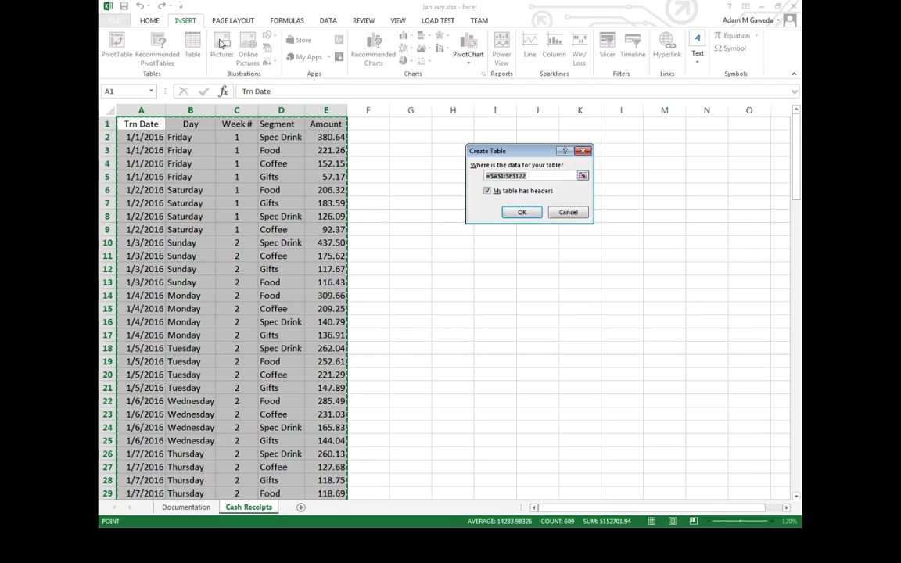
left_click(496, 175)
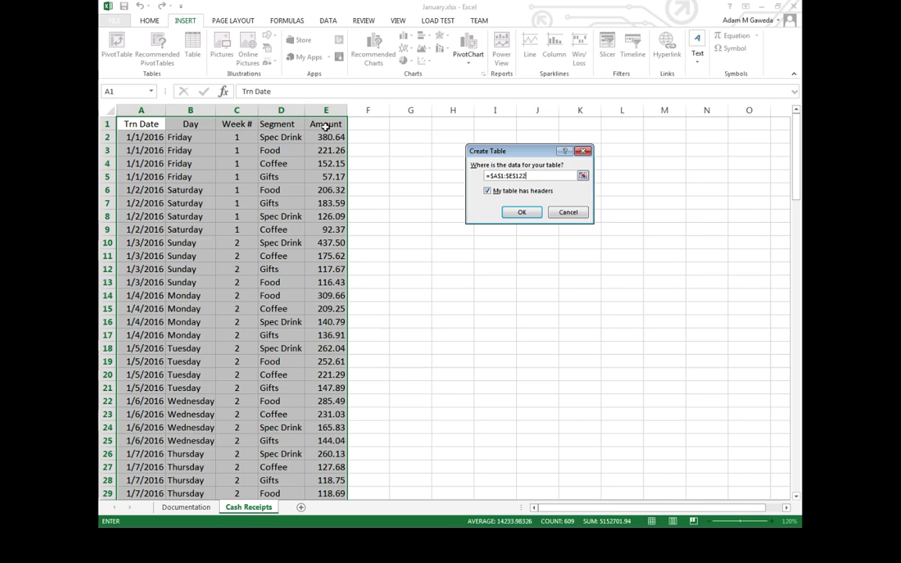
left_click(486, 190)
left_click(487, 191)
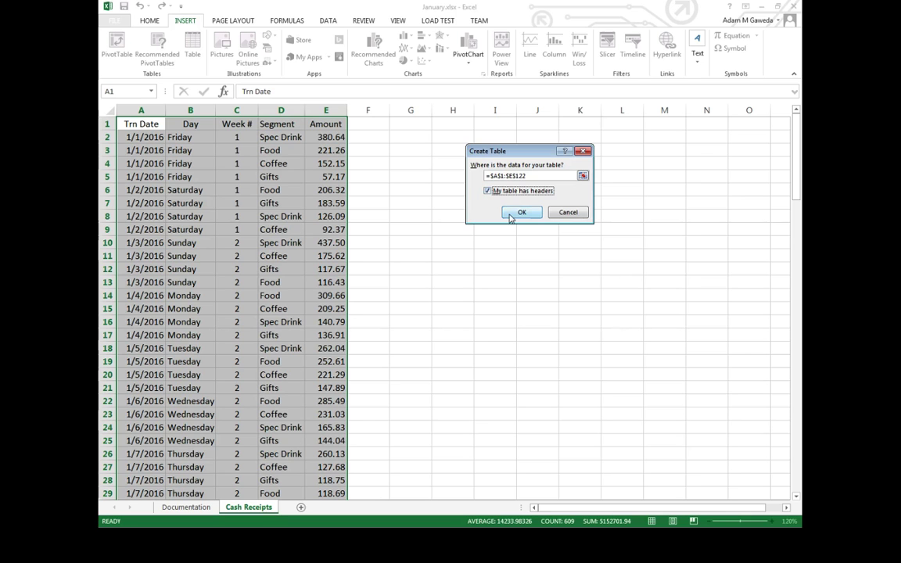
Create the table, then try First Column emphasis on and off
left_click(519, 213)
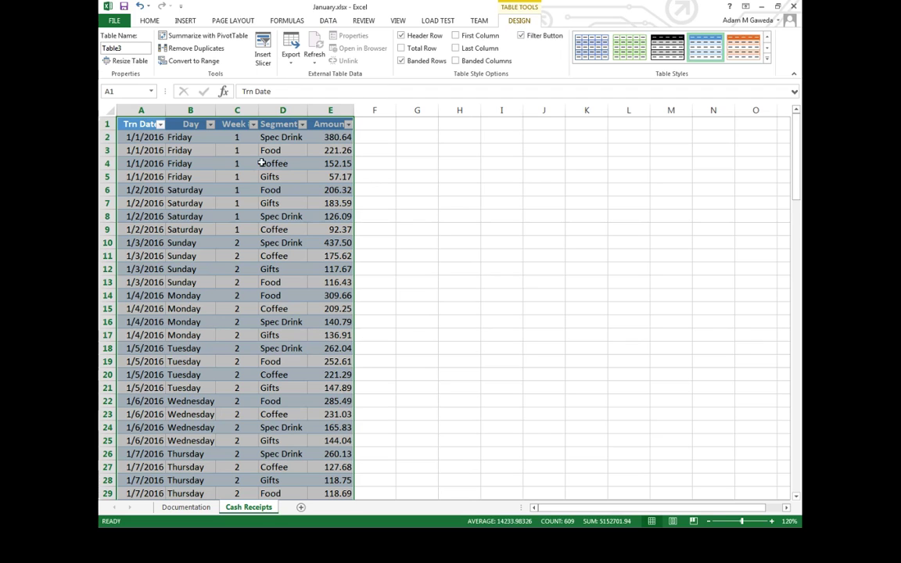
left_click(154, 160)
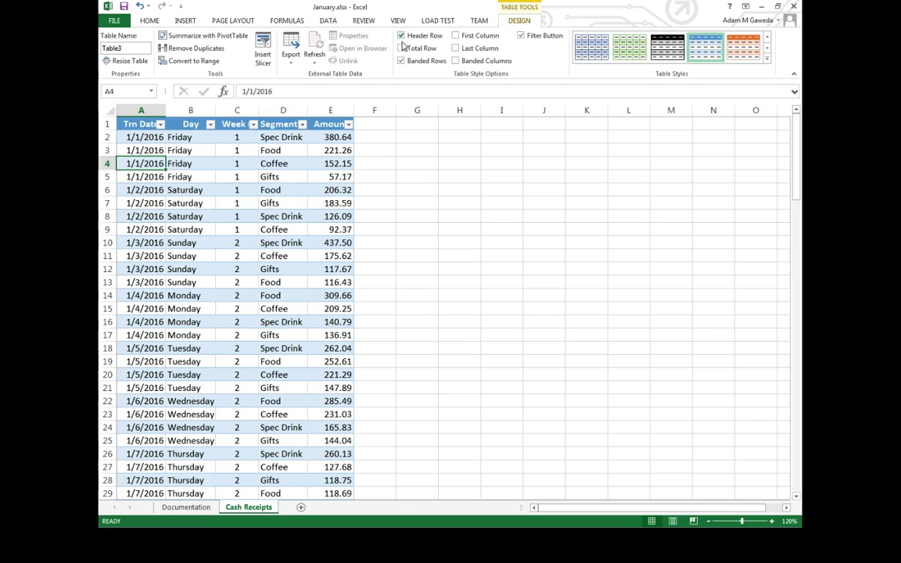
left_click(456, 36)
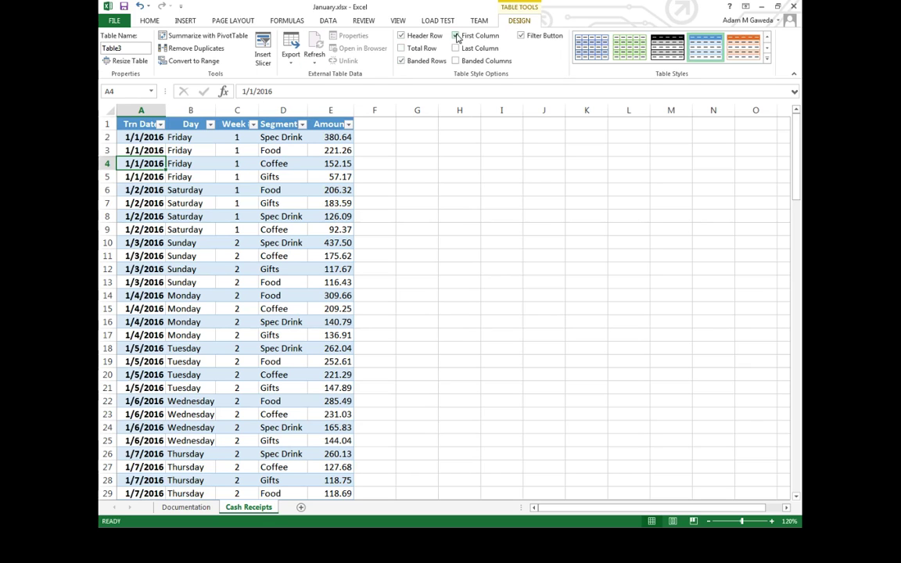
left_click(456, 36)
Toggle Last Column, Banded Columns, Filter Button and Banded Rows off and back to their defaults
left_click(456, 49)
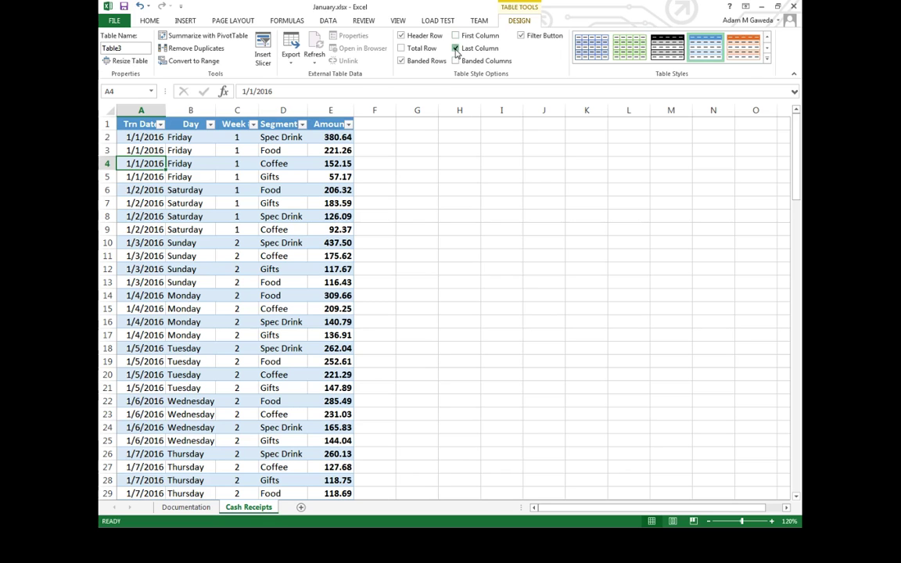
left_click(456, 49)
left_click(456, 61)
left_click(456, 61)
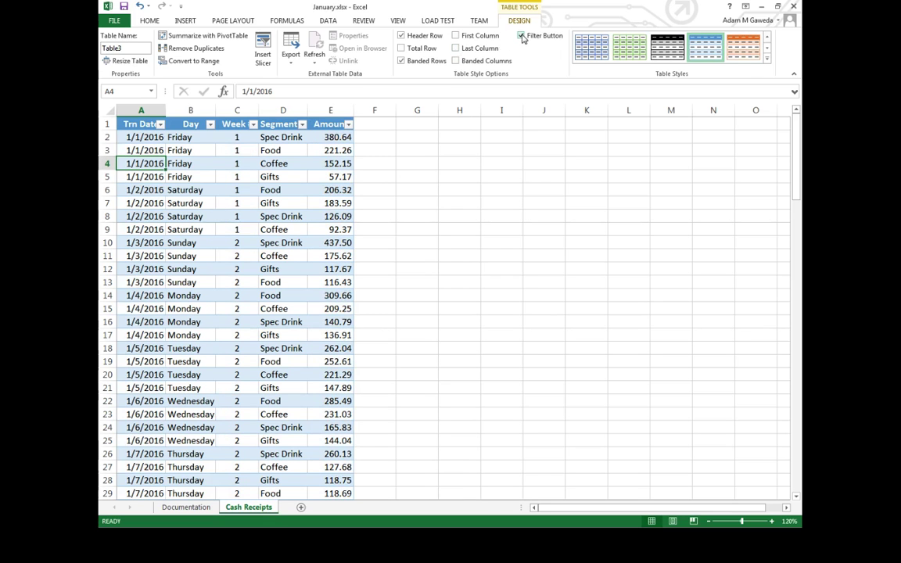
left_click(521, 36)
left_click(521, 36)
left_click(402, 61)
left_click(402, 61)
Filter the Segment column to Coffee only, showing 31 of 121 records
left_click(522, 36)
left_click(522, 36)
left_click(302, 125)
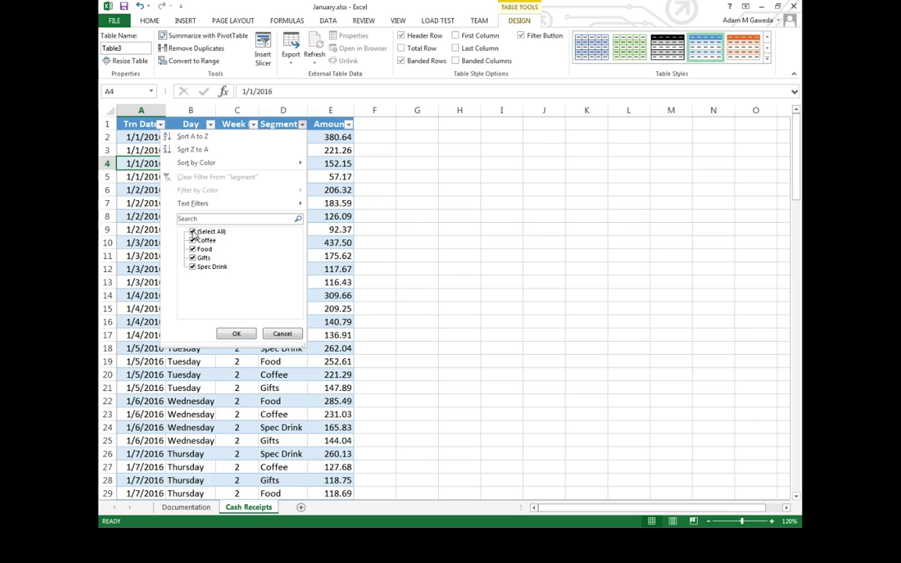
left_click(192, 232)
left_click(192, 240)
left_click(236, 335)
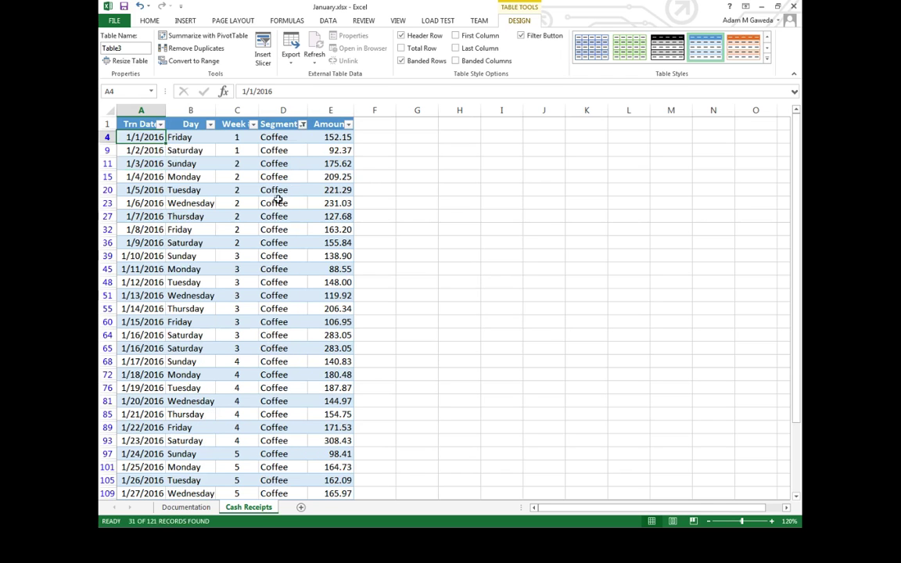
scroll(276, 198, "down", 2)
scroll(275, 196, "down", 1)
scroll(187, 422, "up", 4)
Change the Segment filter to Gifts only, showing 30 of 121 records
left_click(302, 125)
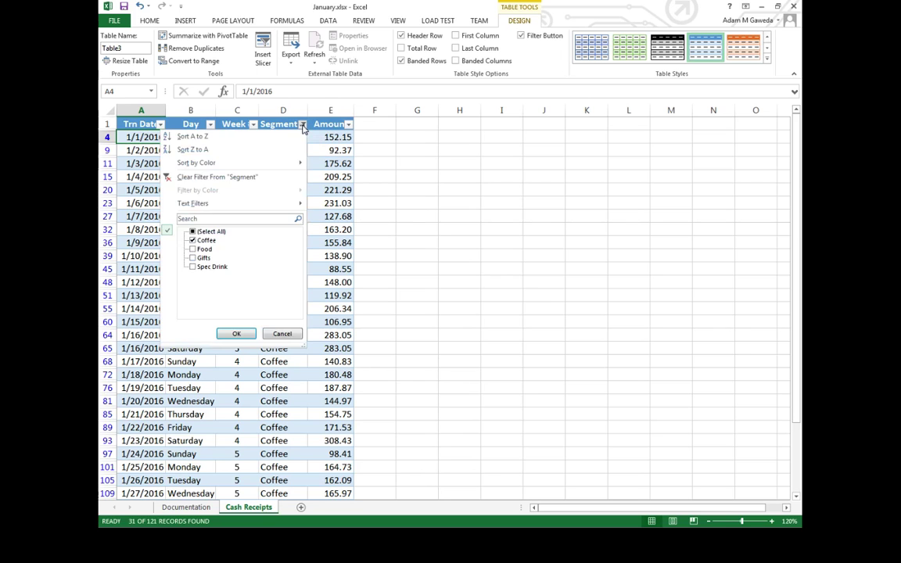
left_click(192, 240)
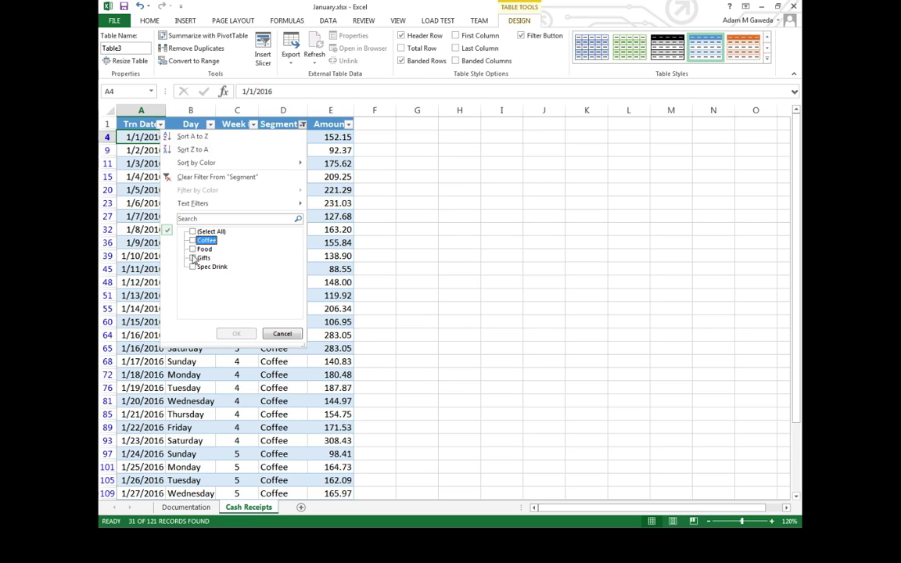
left_click(192, 257)
left_click(236, 334)
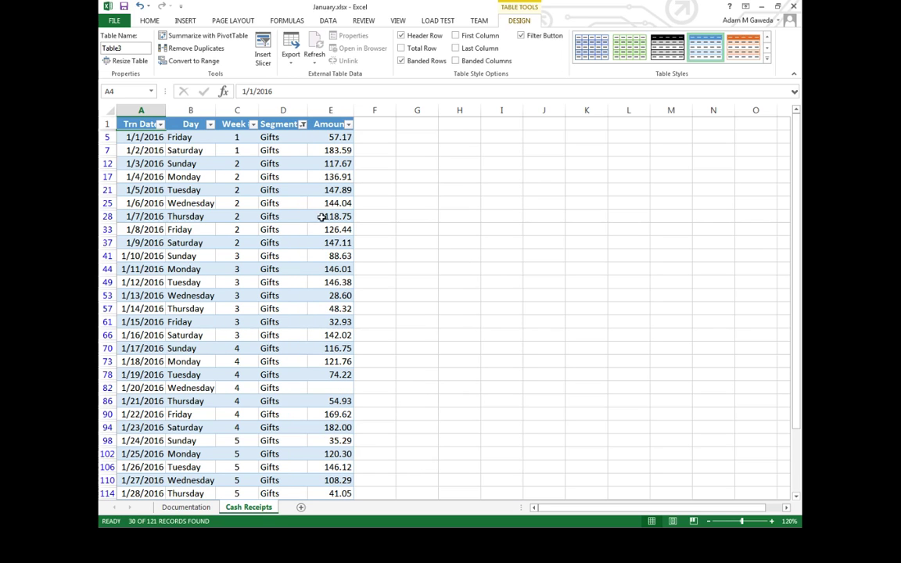
Reselect all Segment categories so every record shows, then bring up the Trn Date filter
left_click(302, 125)
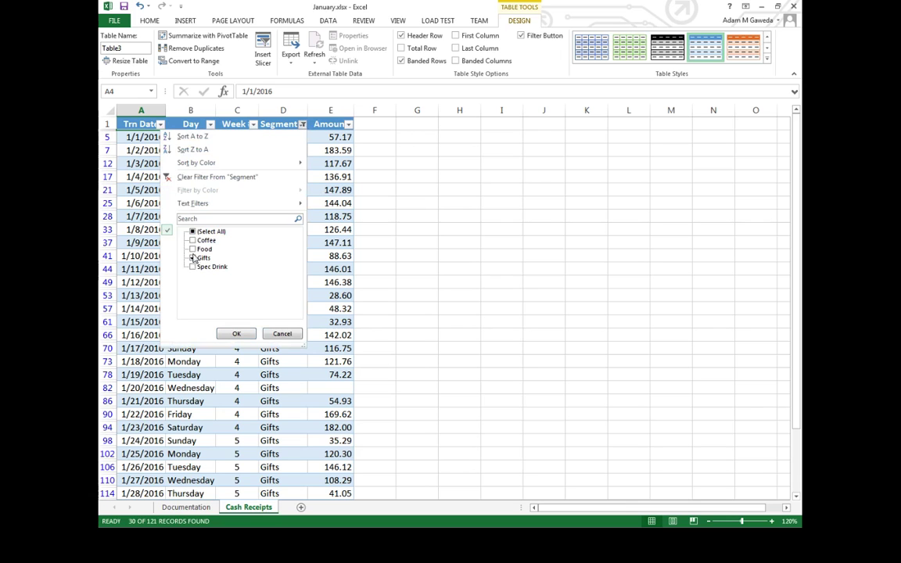
left_click(192, 232)
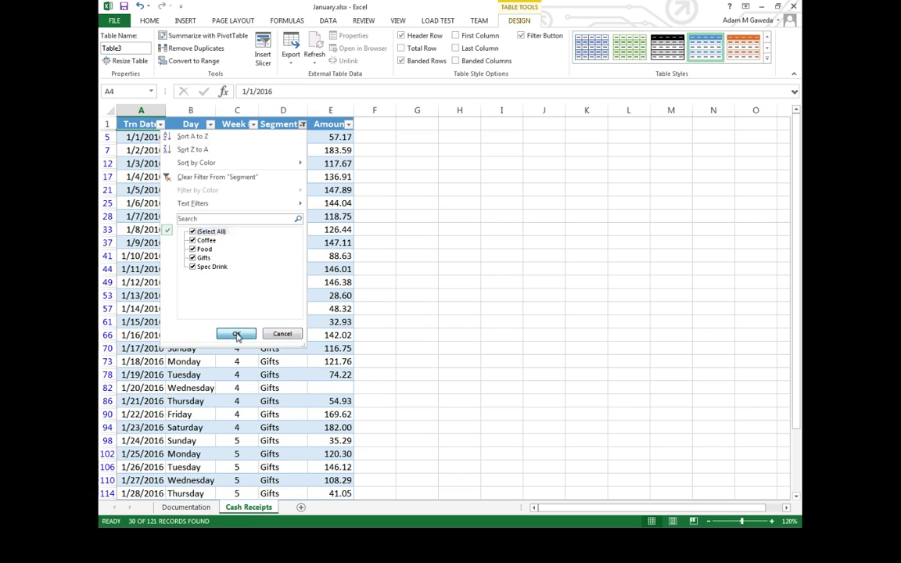
left_click(236, 334)
left_click(160, 125)
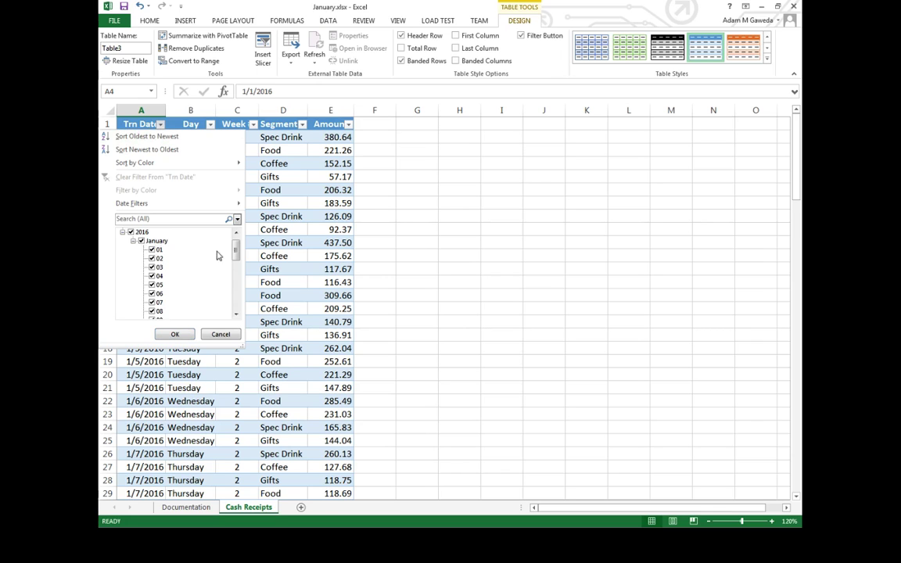
Filter Trn Date to January 01, 2016 only, leaving 4 of 121 records
mouse_move(236, 250)
left_mouse_down()
mouse_move(234, 292)
mouse_move(234, 248)
left_mouse_up()
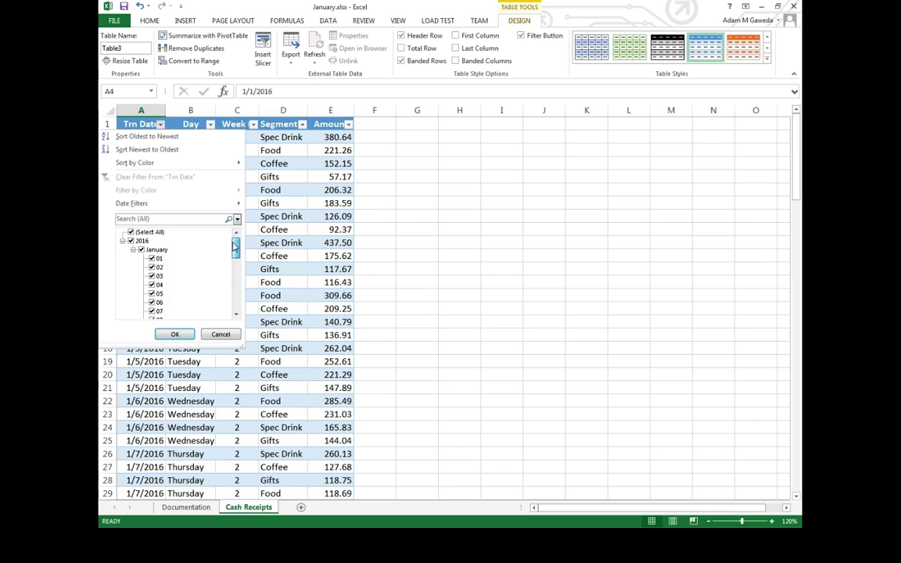
left_click(133, 249)
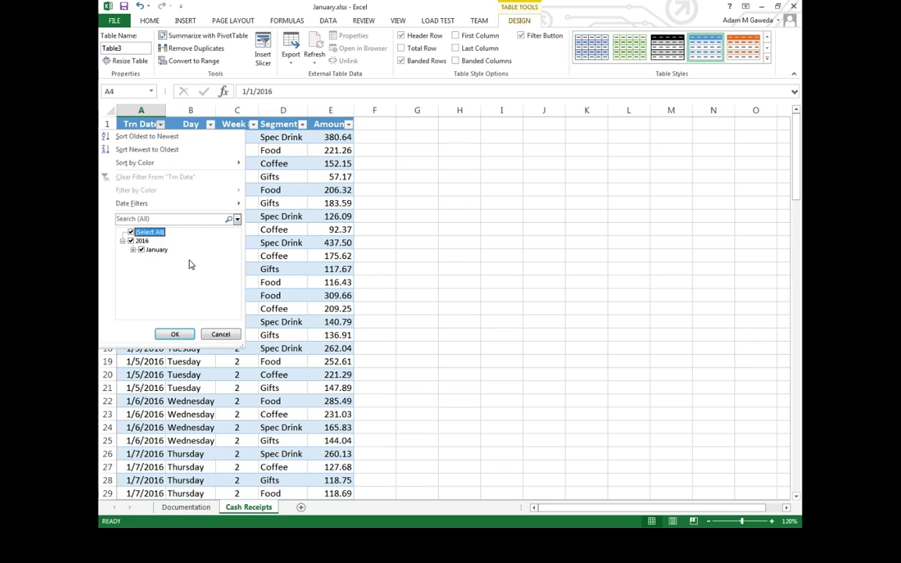
left_click(133, 250)
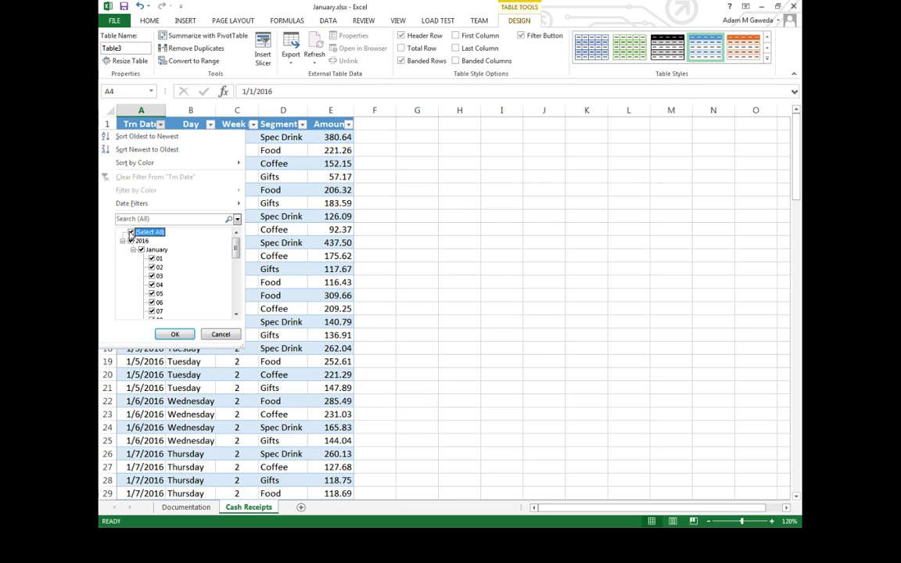
left_click(130, 233)
left_click(151, 258)
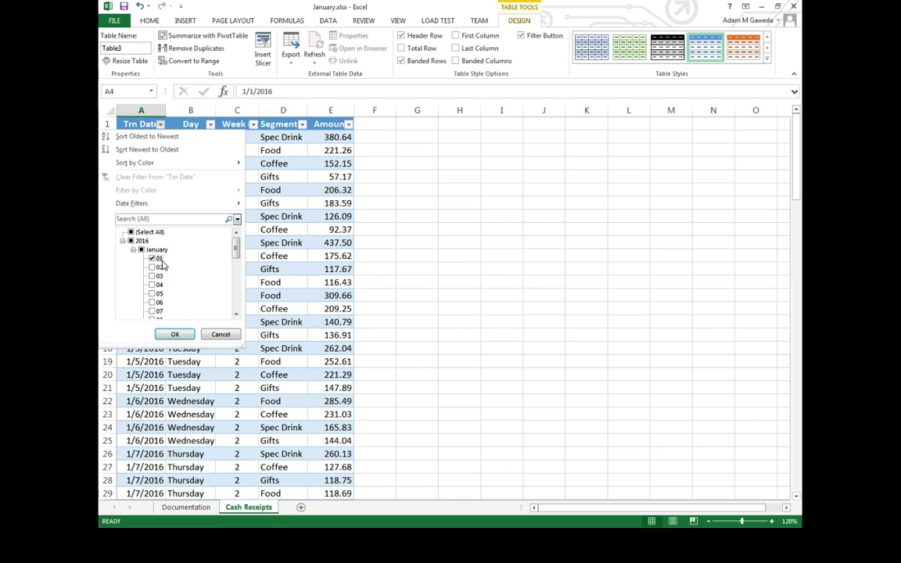
left_click(171, 336)
left_click(170, 338)
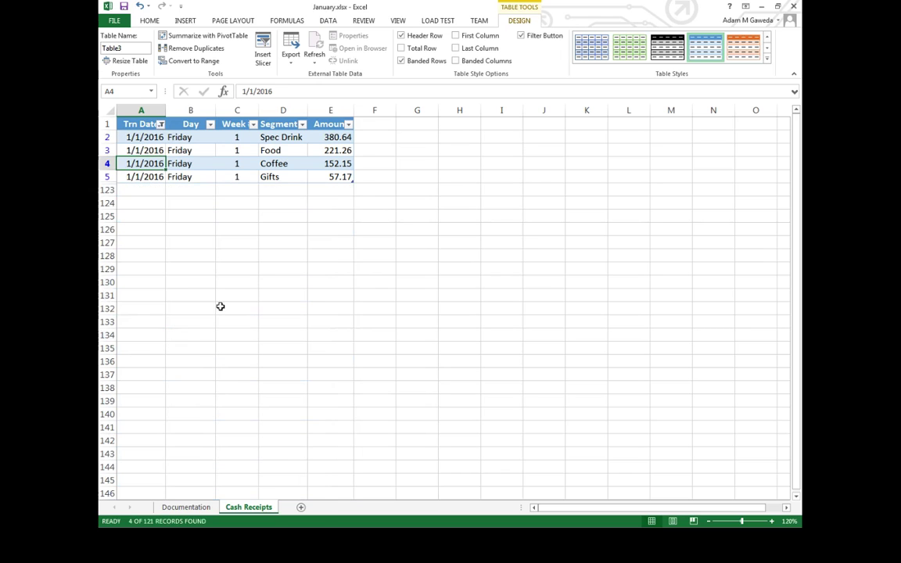